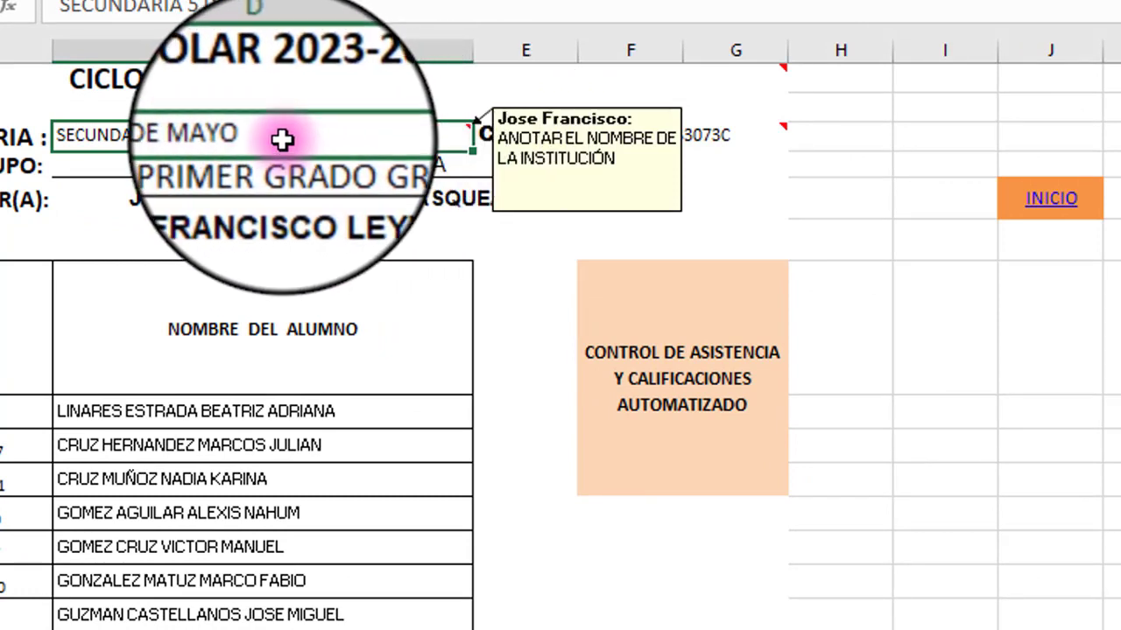
# Step: Review the school name and C.T. key fields, and open the list of choices for the grade and group
pyautogui.click(841, 197)
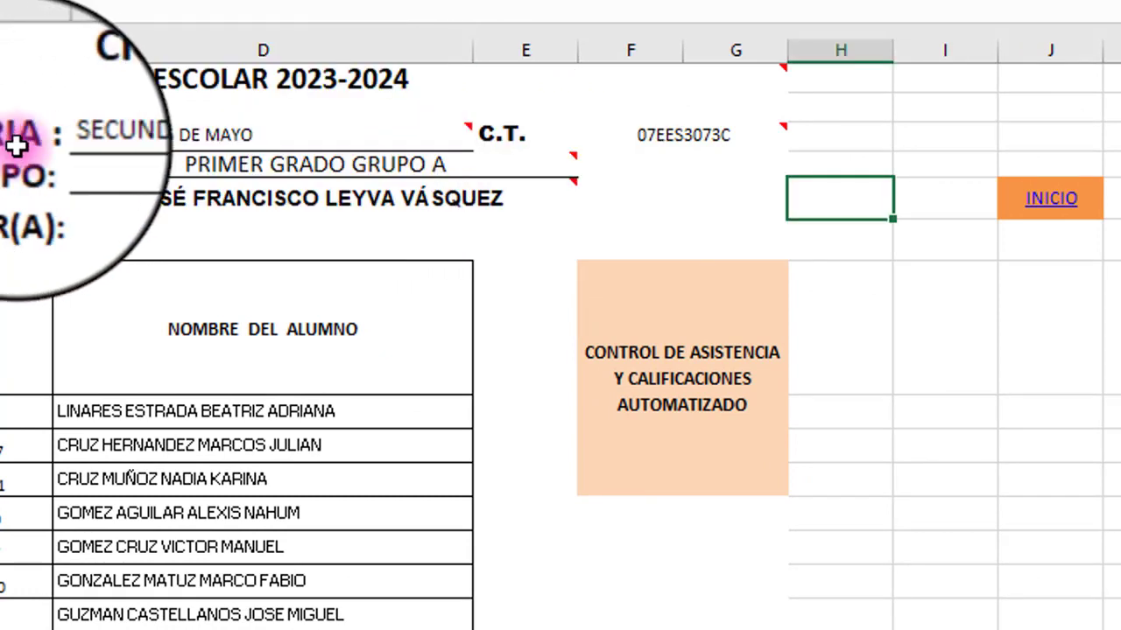
pyautogui.moveTo(144, 146)
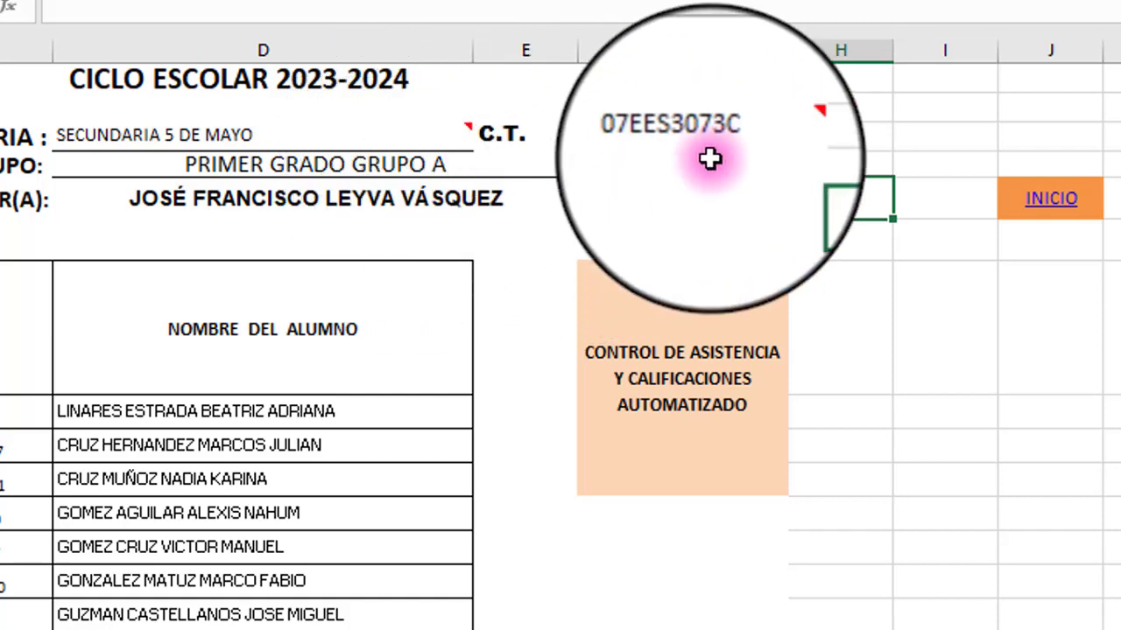
pyautogui.moveTo(738, 134)
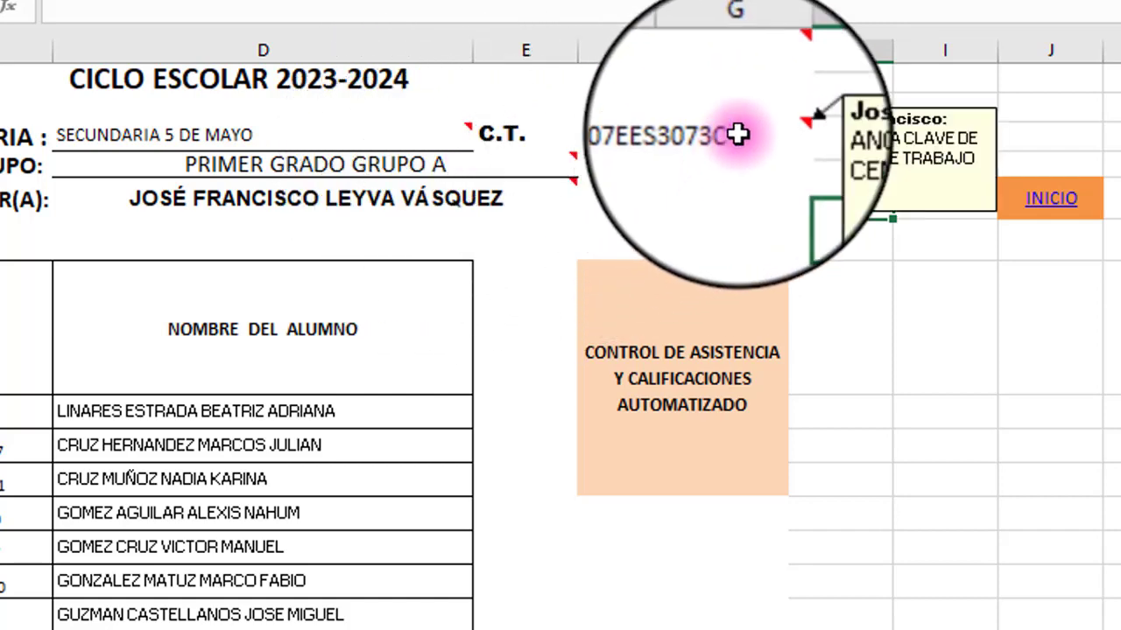
pyautogui.click(555, 163)
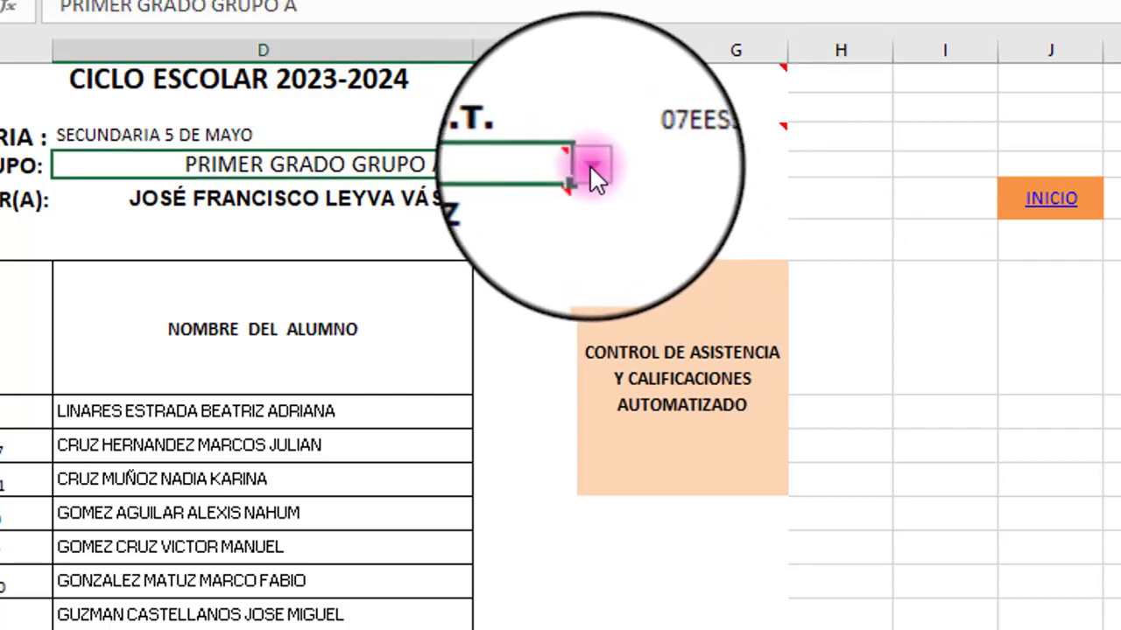
pyautogui.click(593, 172)
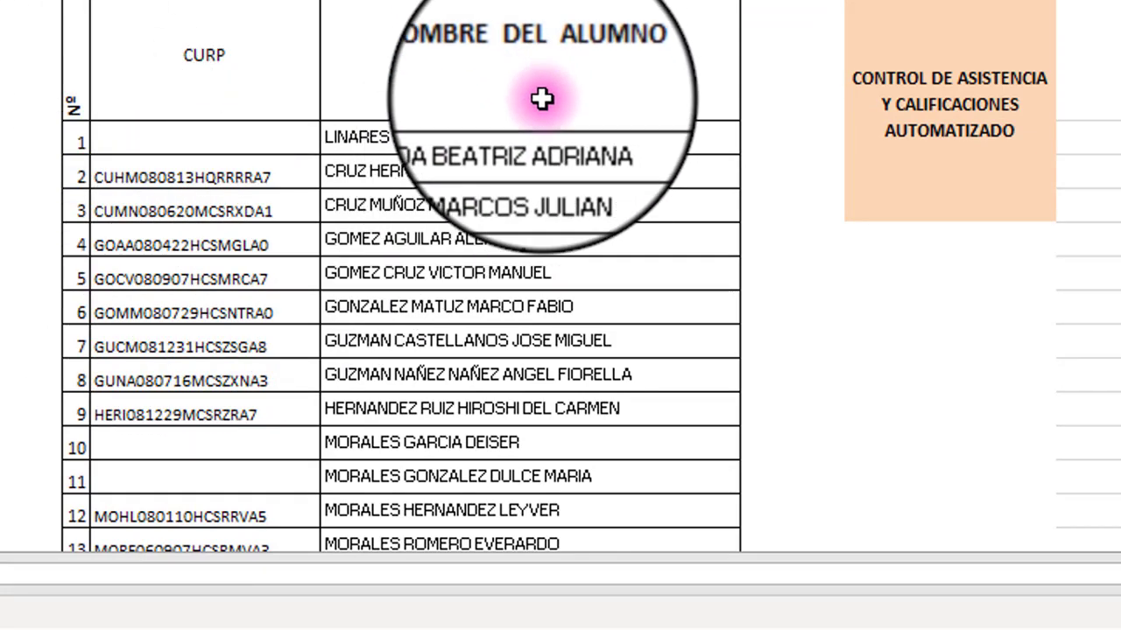
# Step: Examine the CURP and student name list through row 35 on the data-entry sheet
pyautogui.scroll(-2, 564, 123)
pyautogui.scroll(-10, 412, 157)
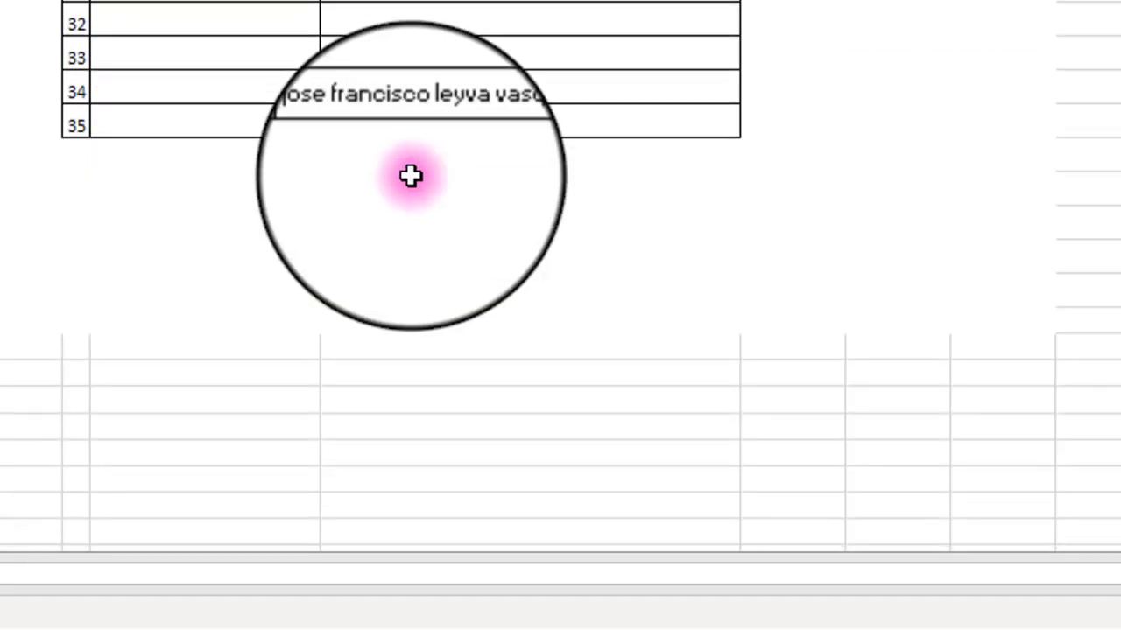
pyautogui.scroll(12, 407, 131)
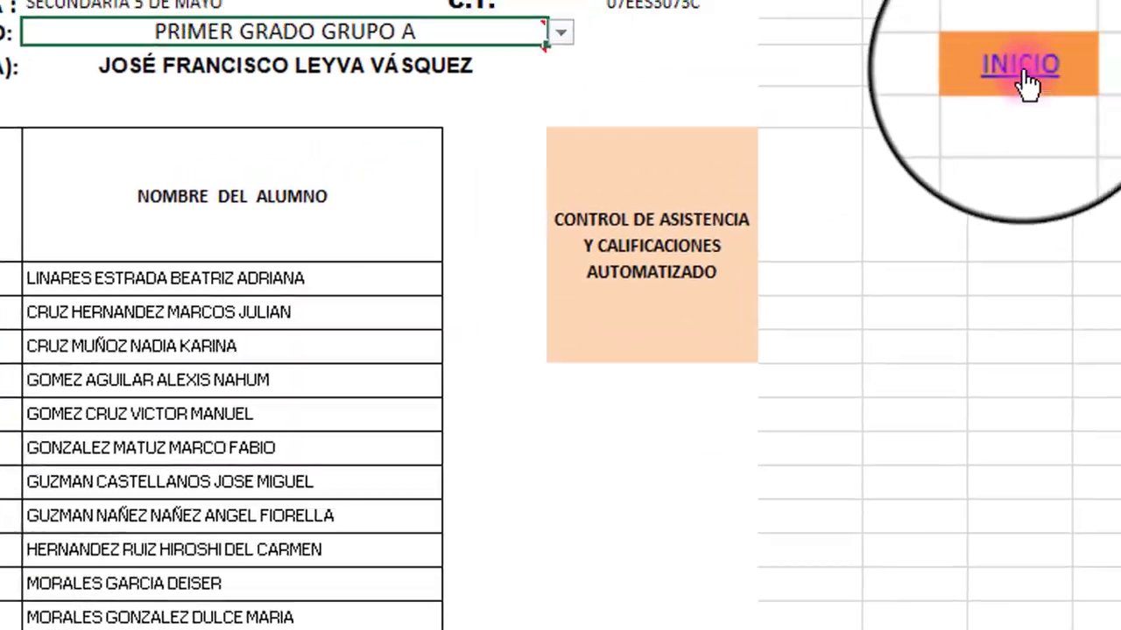
# Step: Go through the INICIO page to the PRIMER PERÍODO sheet and review its grades, absences, attendance percentages and period averages
pyautogui.click(983, 84)
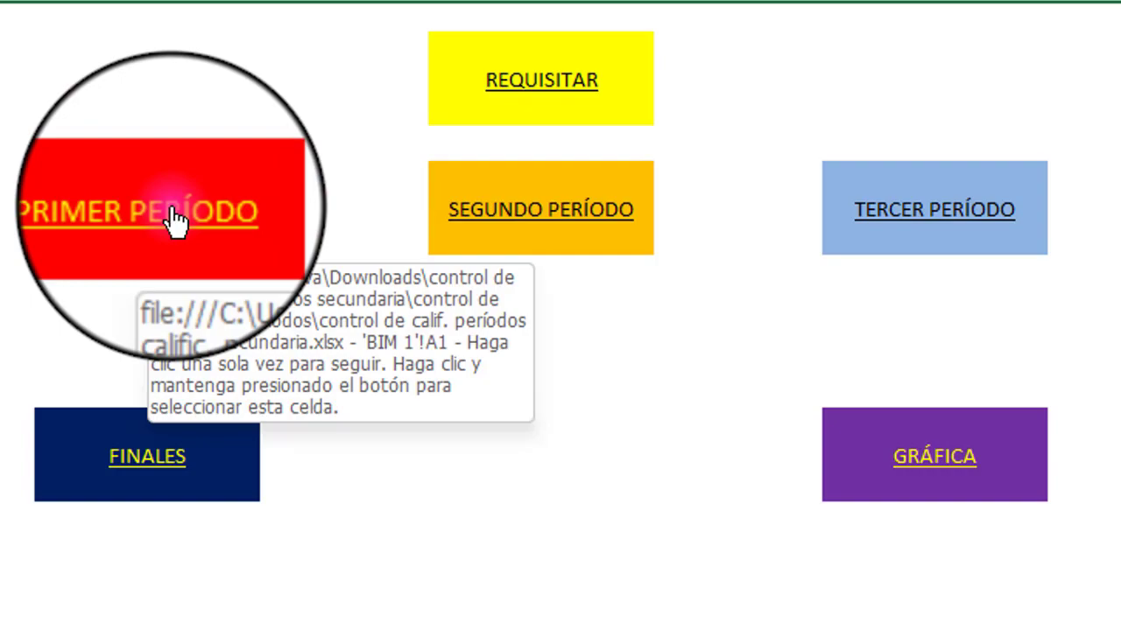
pyautogui.click(175, 221)
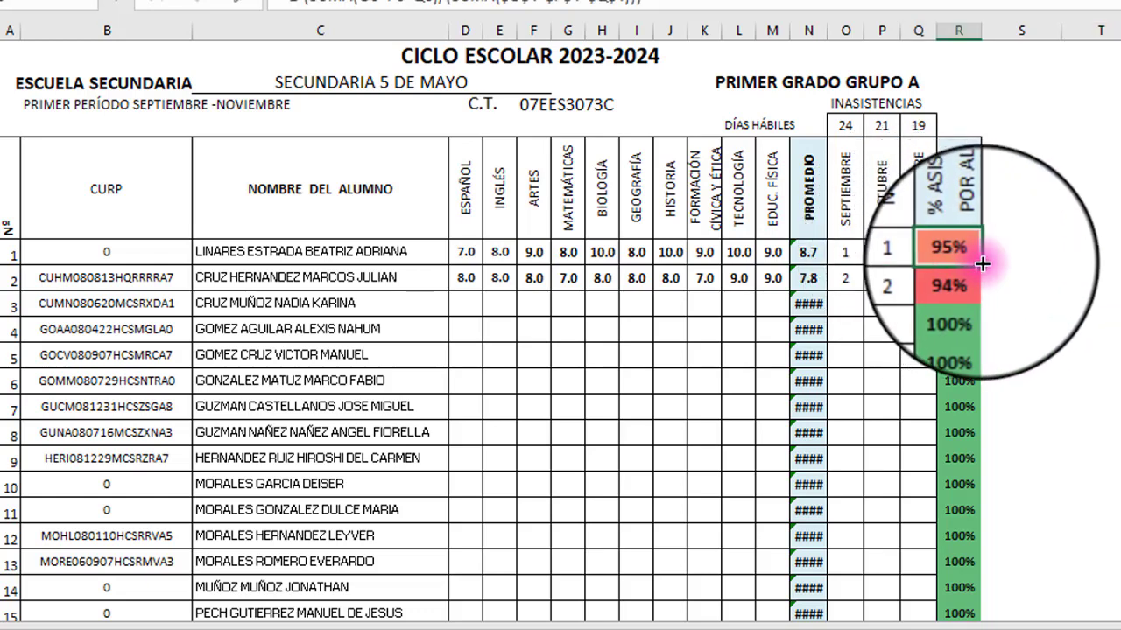
pyautogui.click(858, 123)
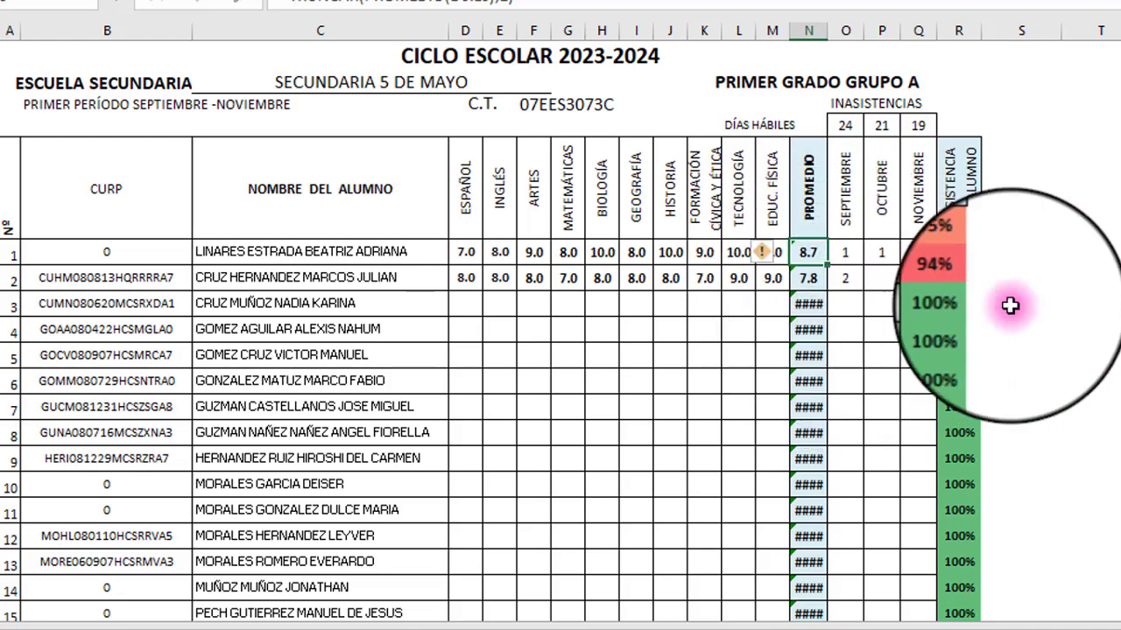
pyautogui.click(1084, 302)
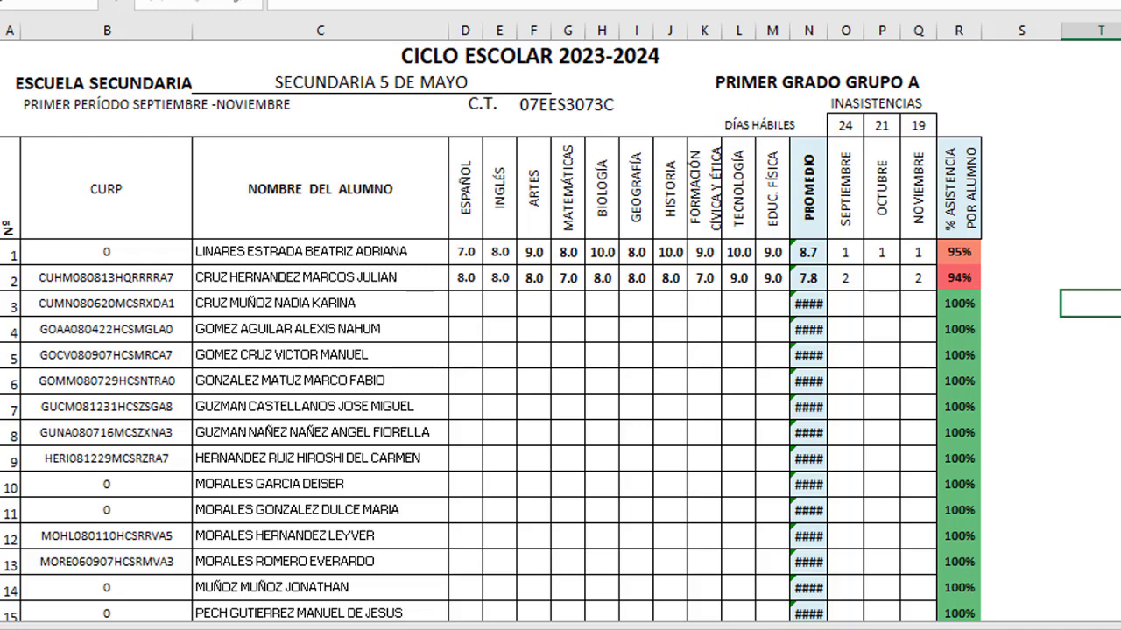
pyautogui.scroll(-8, 560, 333)
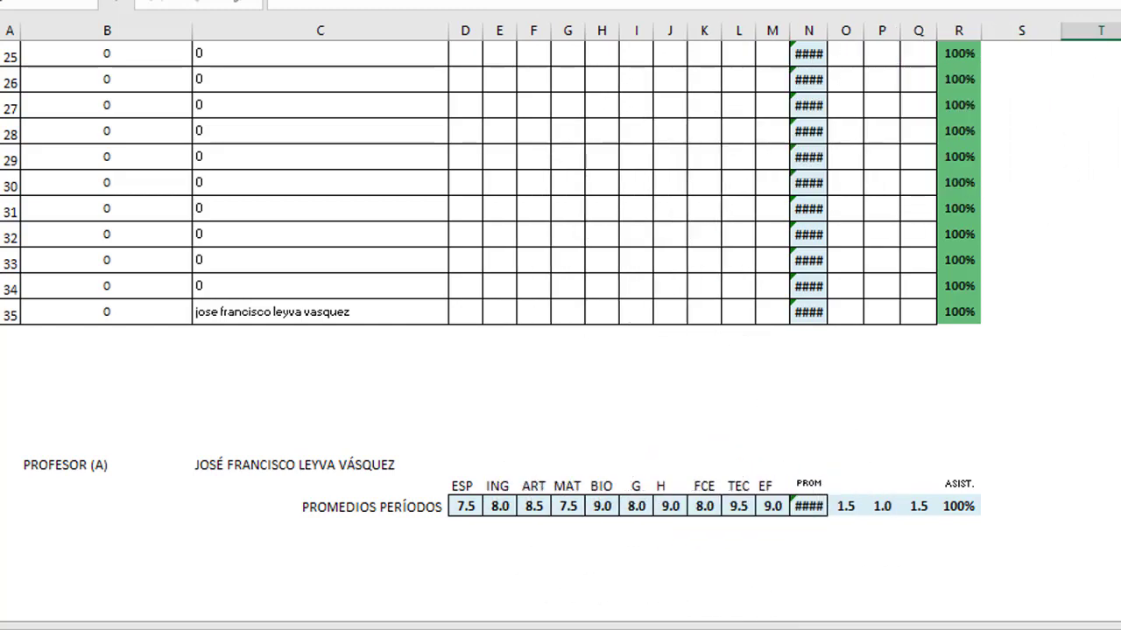
pyautogui.scroll(8, 560, 333)
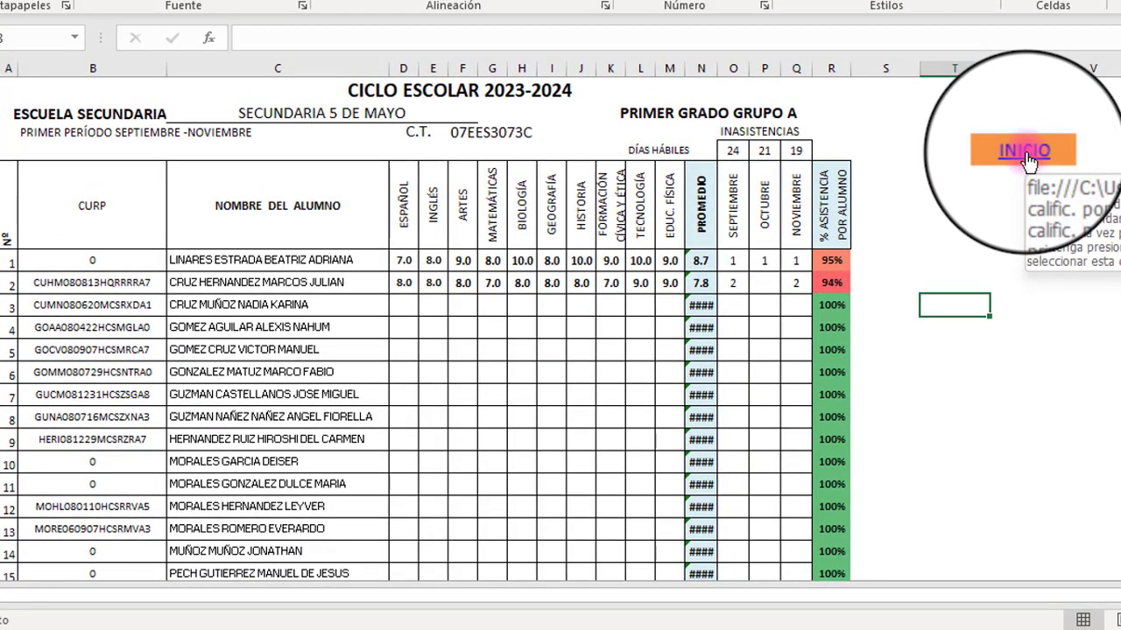
# Step: Go through the INICIO page to the SEGUNDO PERÍODO sheet and review its student rows and period averages
pyautogui.click(1026, 156)
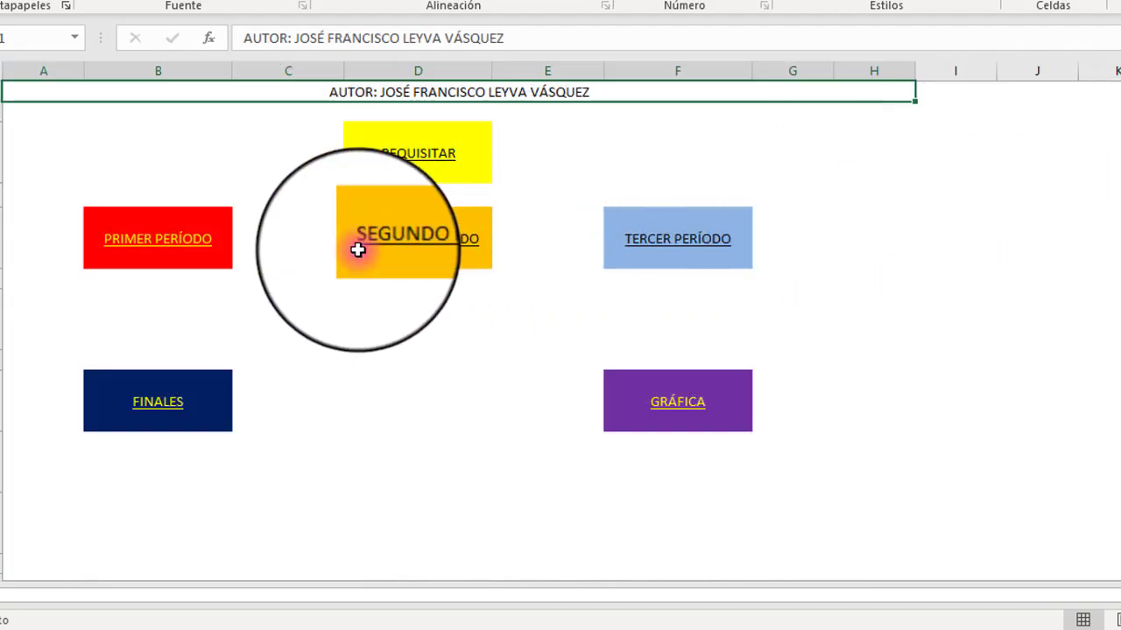
pyautogui.click(435, 249)
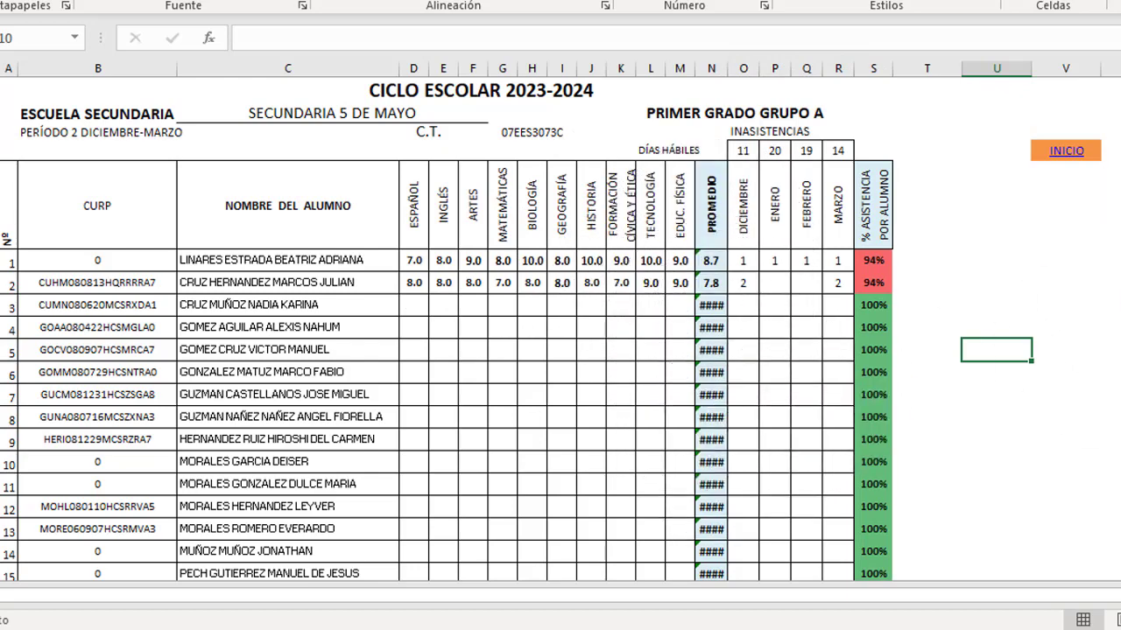
pyautogui.scroll(-10, 437, 333)
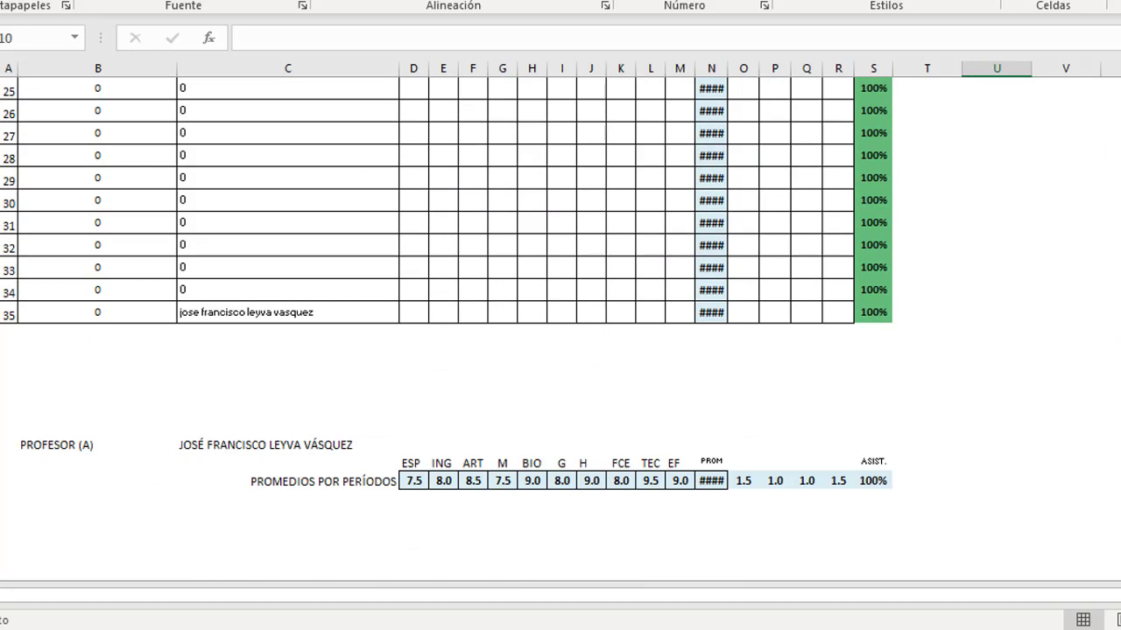
pyautogui.scroll(10, 446, 289)
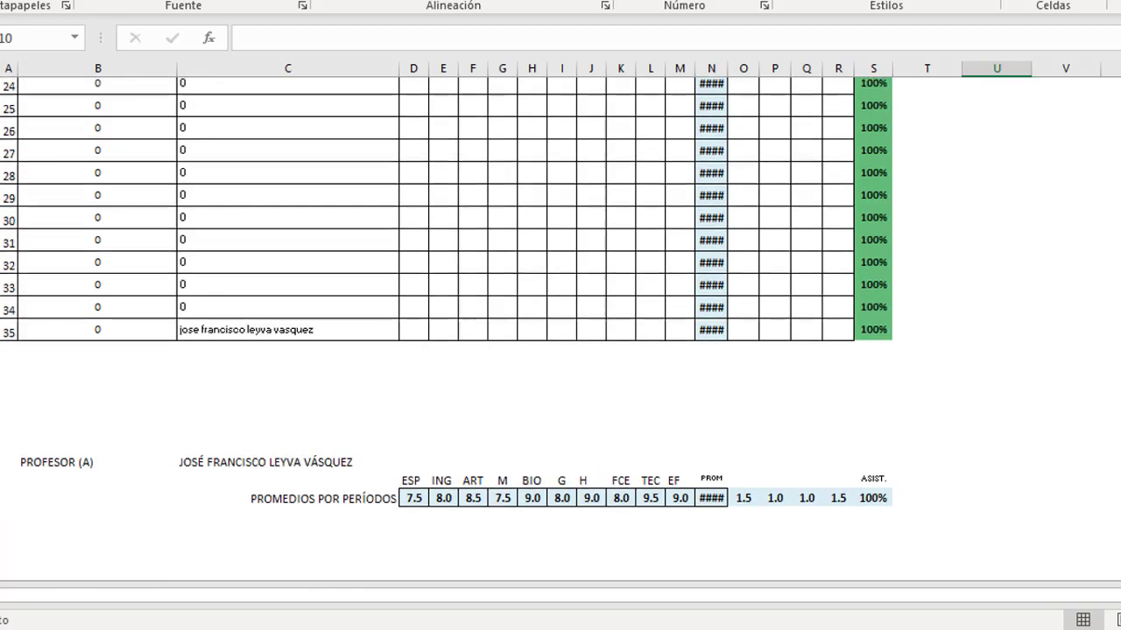
# Step: Go through the INICIO page to the TERCER PERÍODO sheet and examine its JUNIO-JULIO working days and period averages
pyautogui.click(1033, 151)
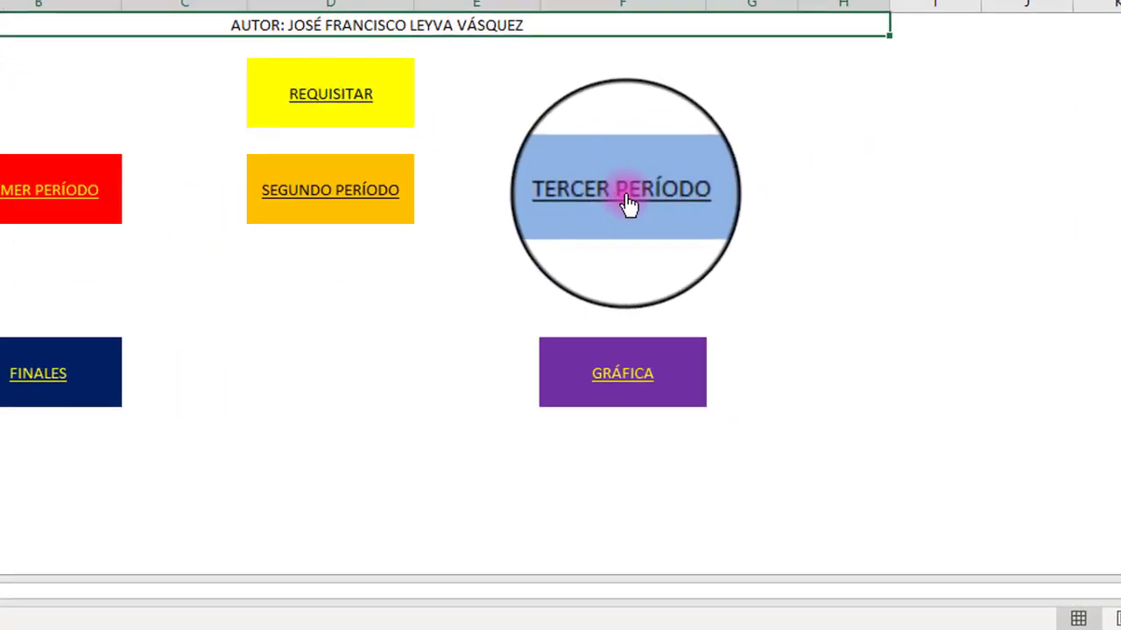
pyautogui.click(656, 245)
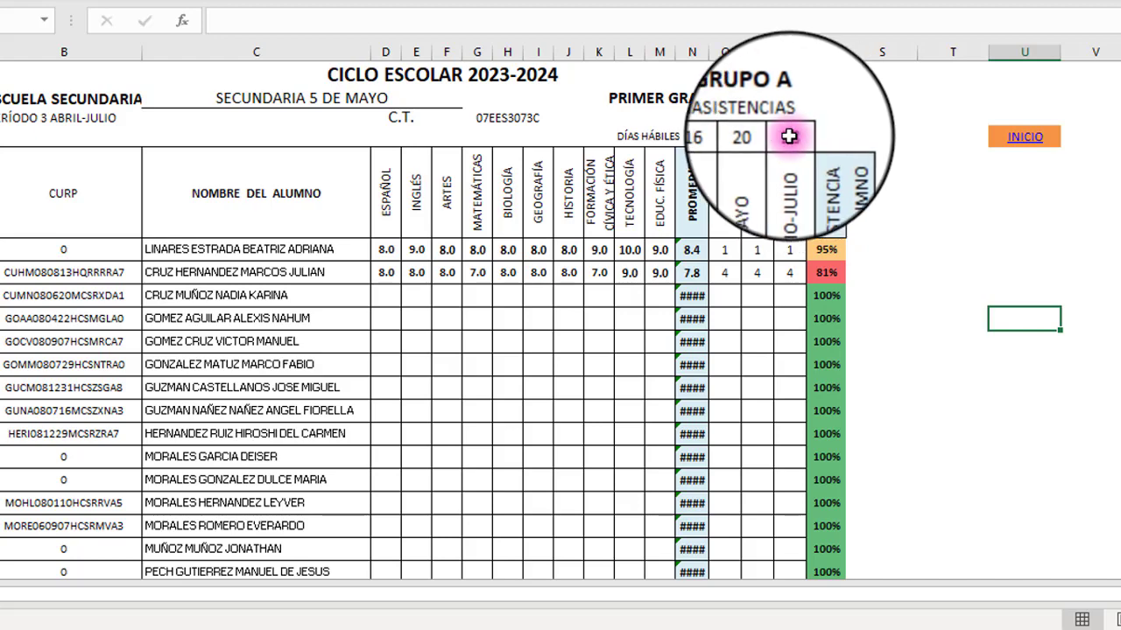
pyautogui.click(790, 137)
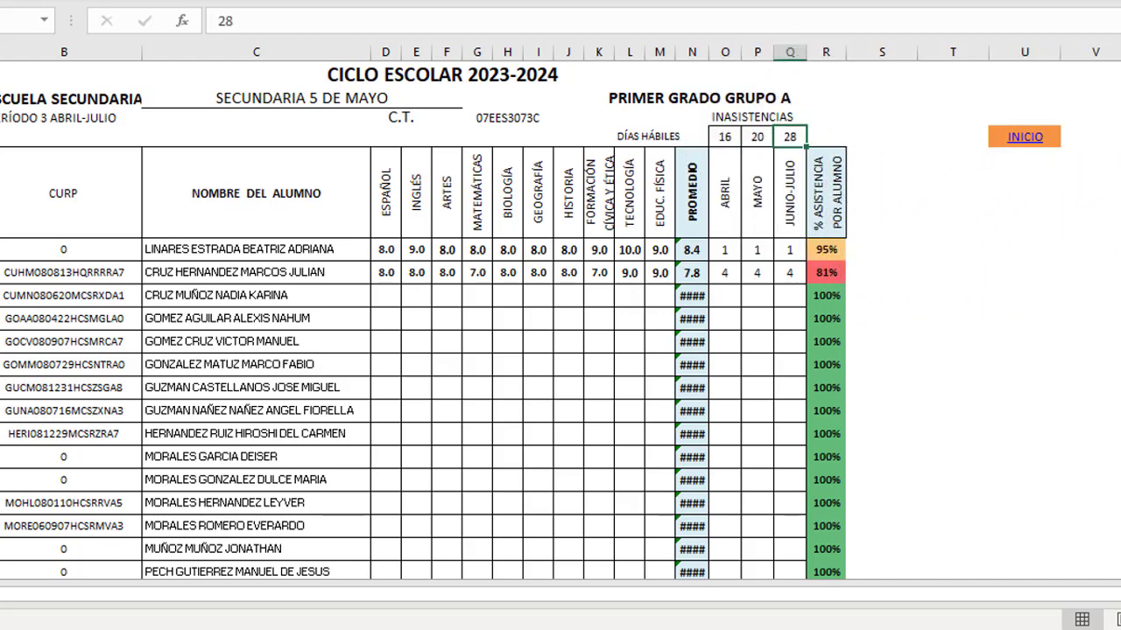
pyautogui.scroll(-10, 420, 324)
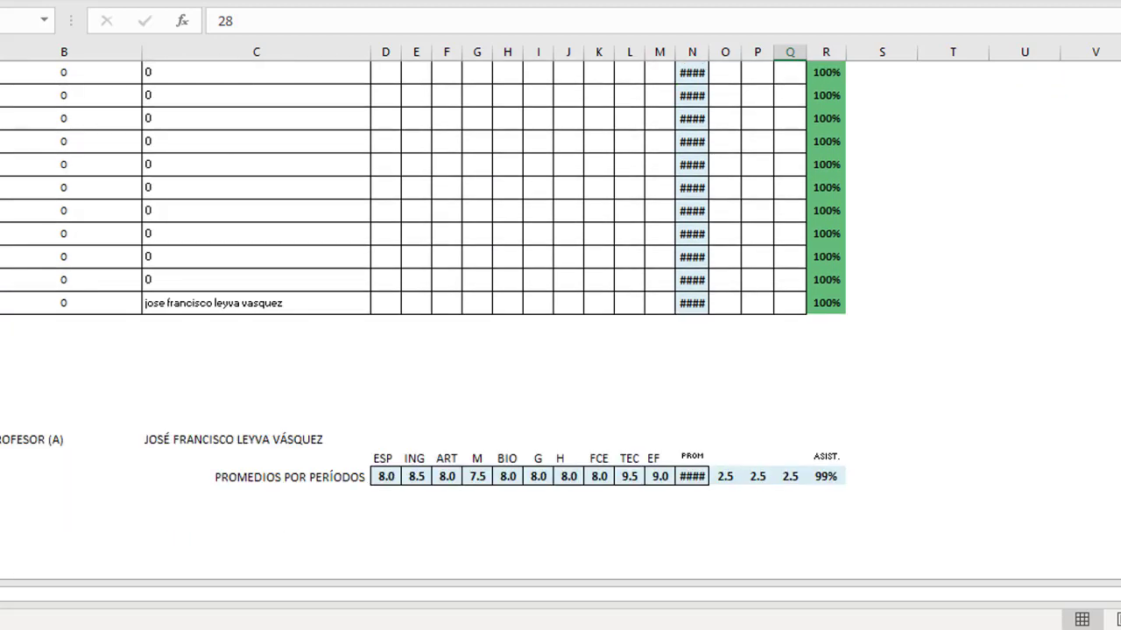
pyautogui.scroll(10, 533, 307)
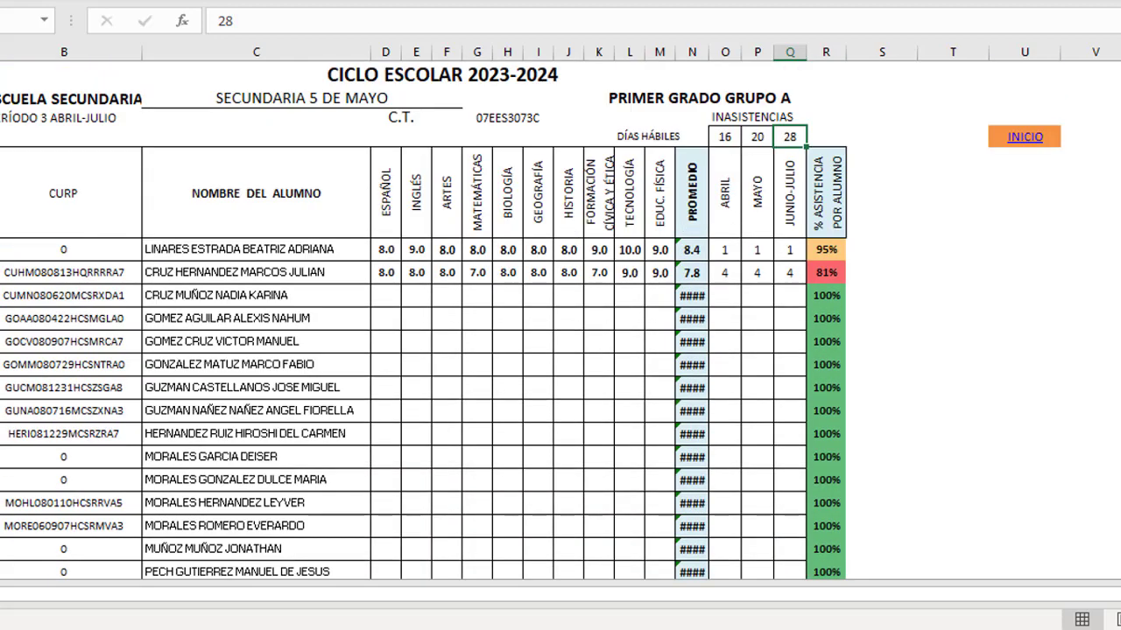
# Step: Set the first student's ESPAÑOL grade to 6 on the third-period sheet
pyautogui.click(385, 251)
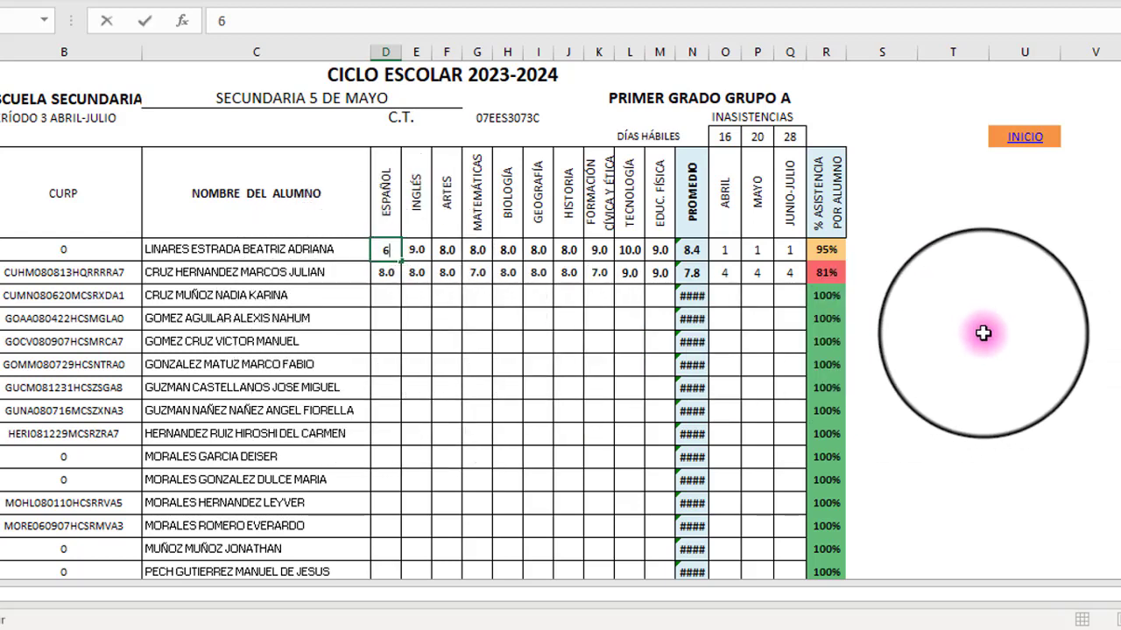
pyautogui.click(963, 330)
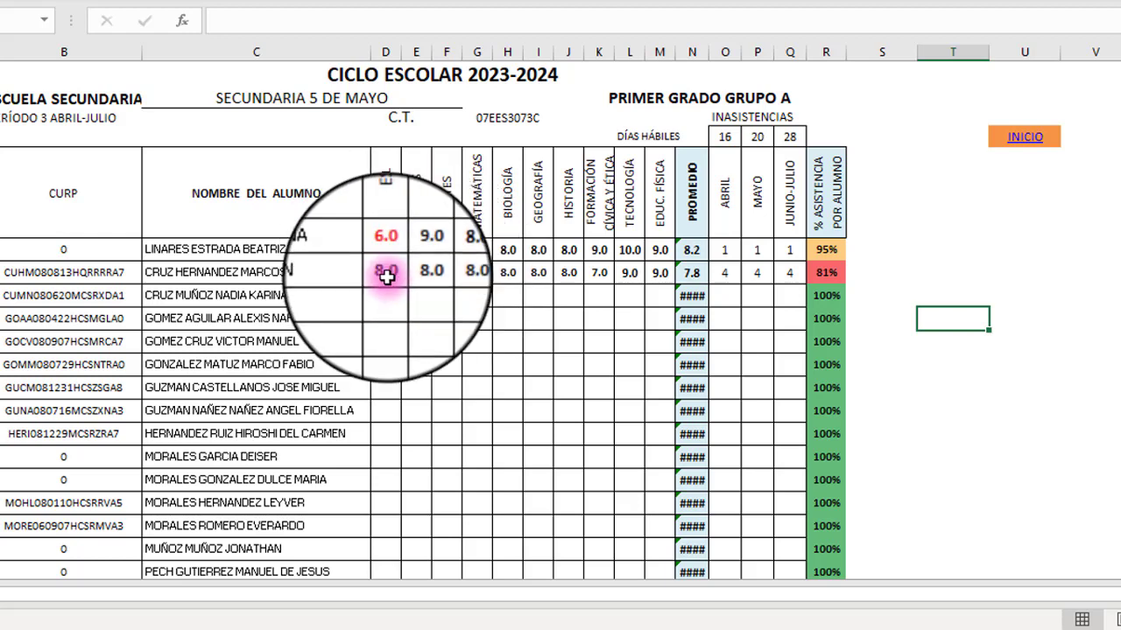
# Step: Go through the INICIO page to the FINALES sheet and review the annual averages, total absences and PROMEDIO ANUAL row
pyautogui.click(1024, 140)
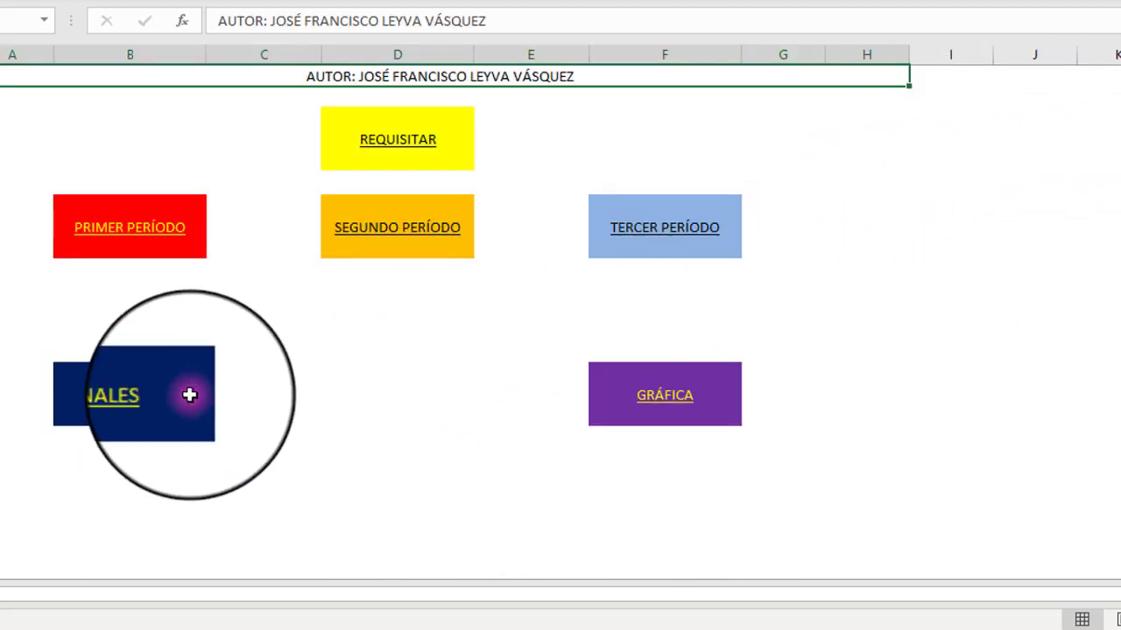
pyautogui.click(130, 401)
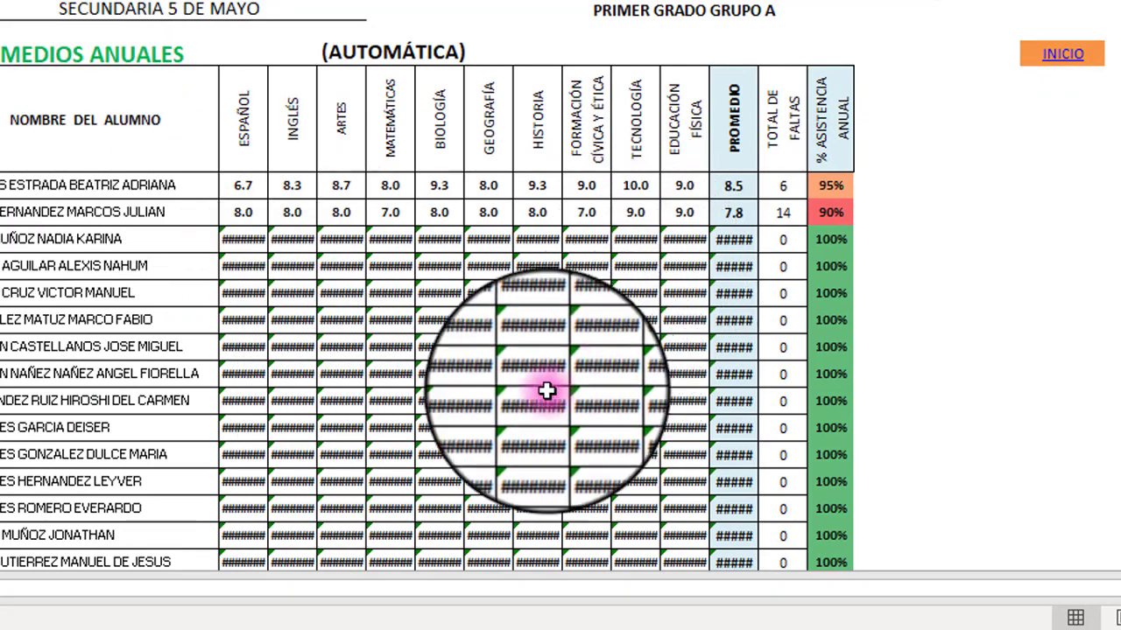
pyautogui.click(902, 212)
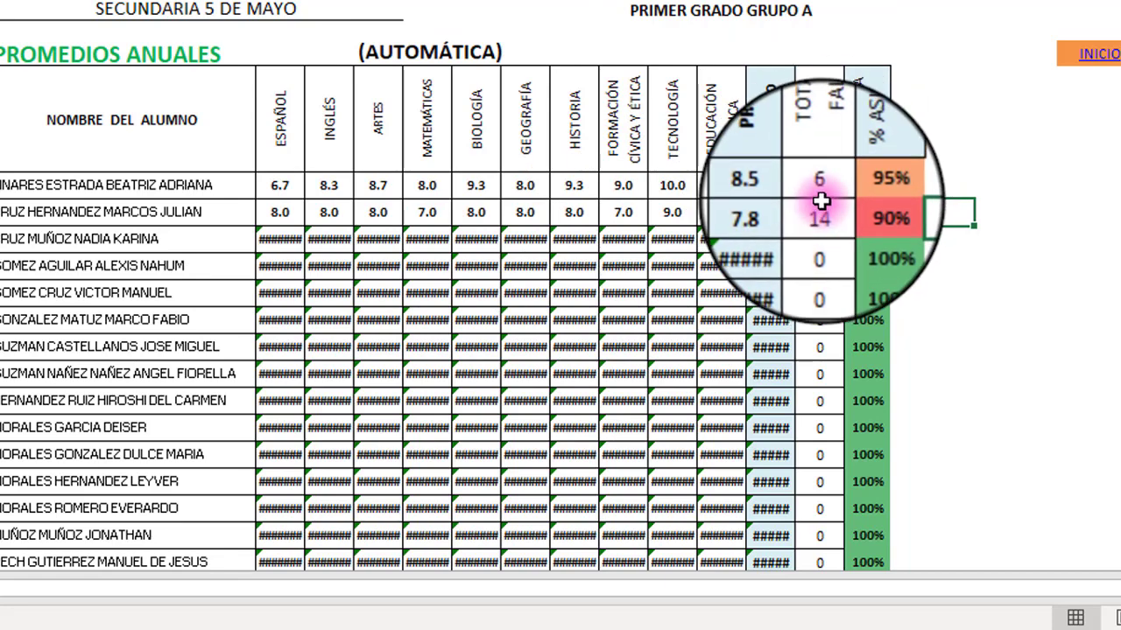
pyautogui.scroll(-9, 937, 373)
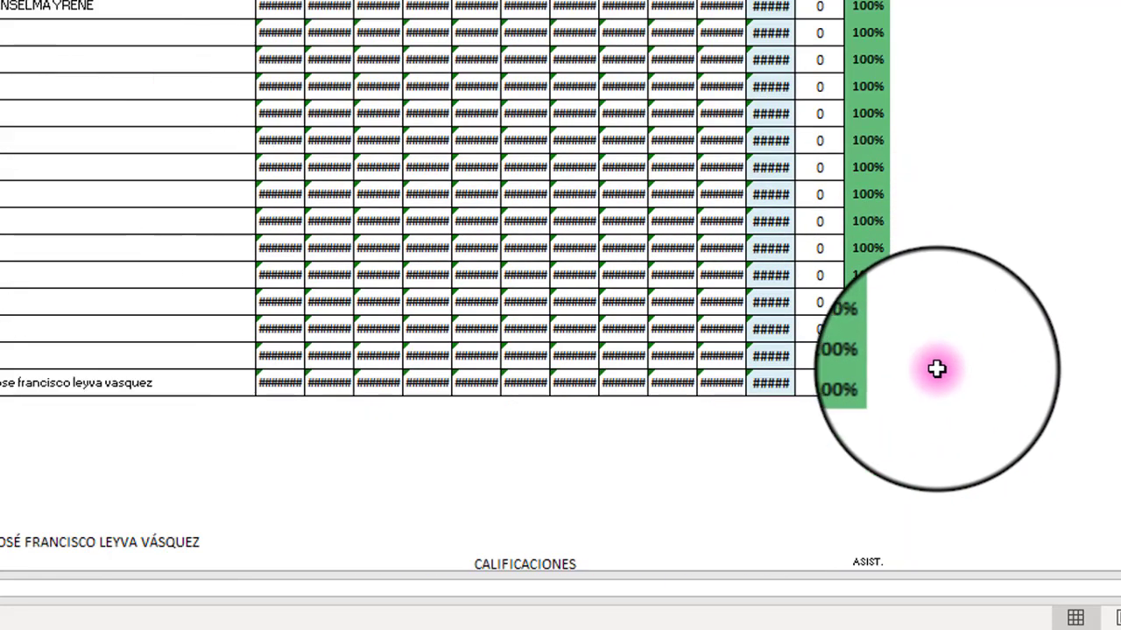
pyautogui.scroll(-4, 933, 366)
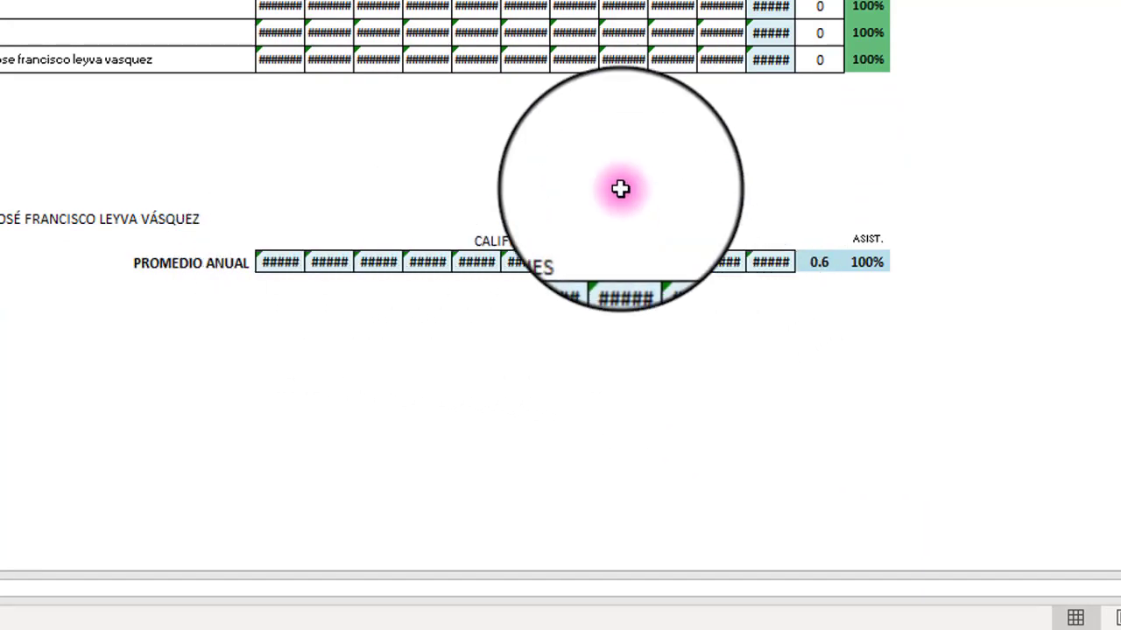
pyautogui.scroll(6, 626, 186)
pyautogui.scroll(7, 641, 180)
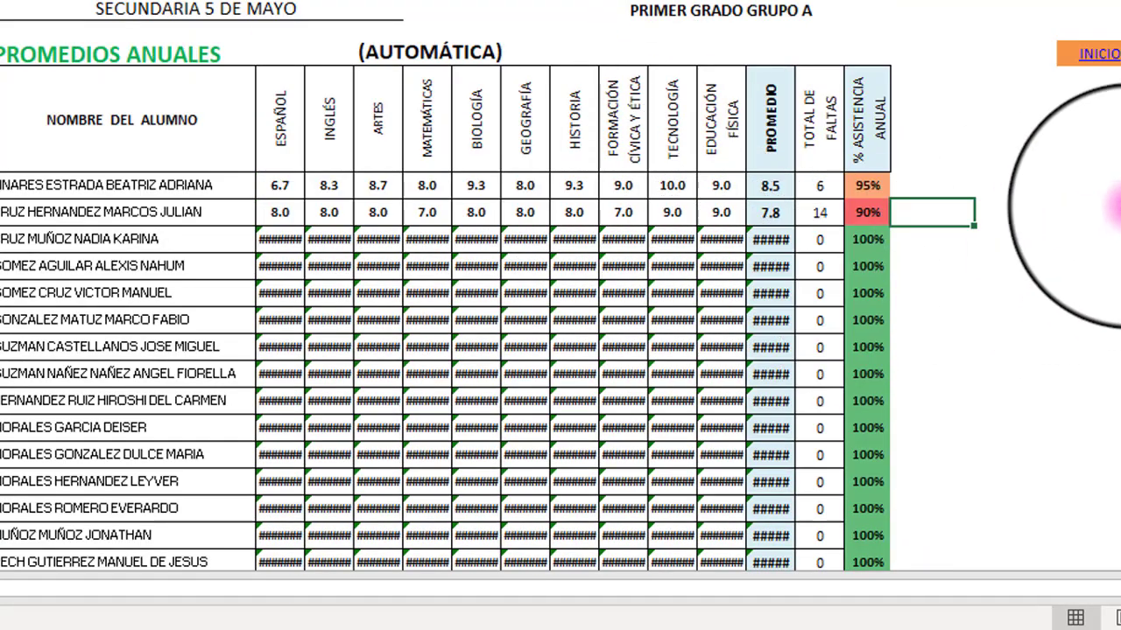
# Step: Go through the INICIO page to the GRÁFICA sheet and examine the per-period averages table and the APROVECHAMIENTO POR DISCIPLINA chart
pyautogui.click(1105, 62)
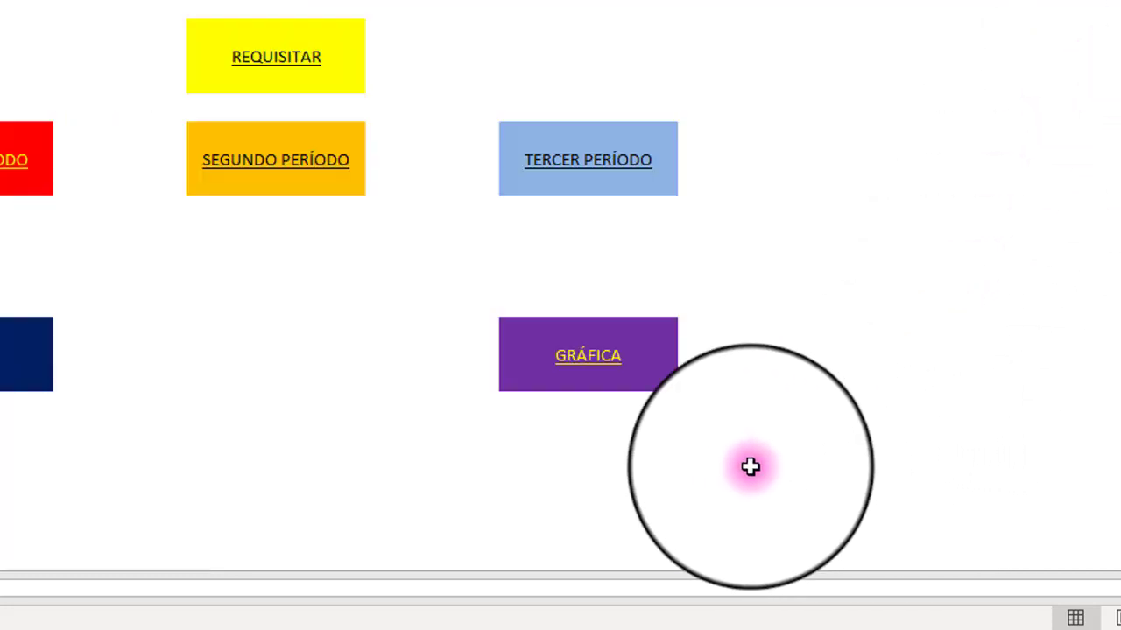
pyautogui.click(605, 366)
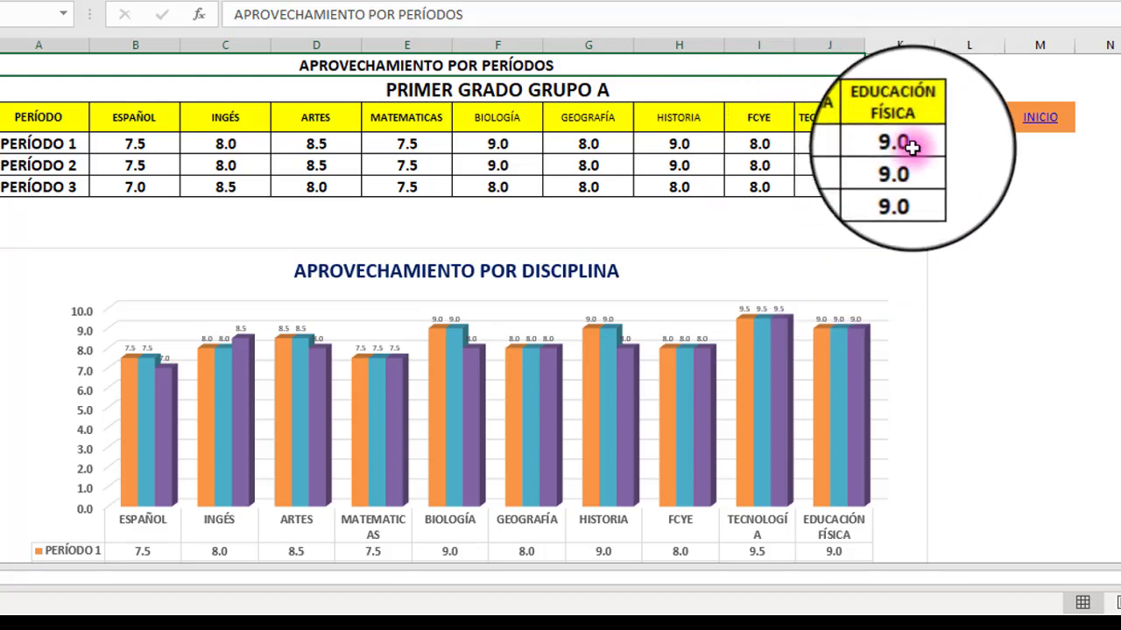
pyautogui.scroll(-3, 941, 311)
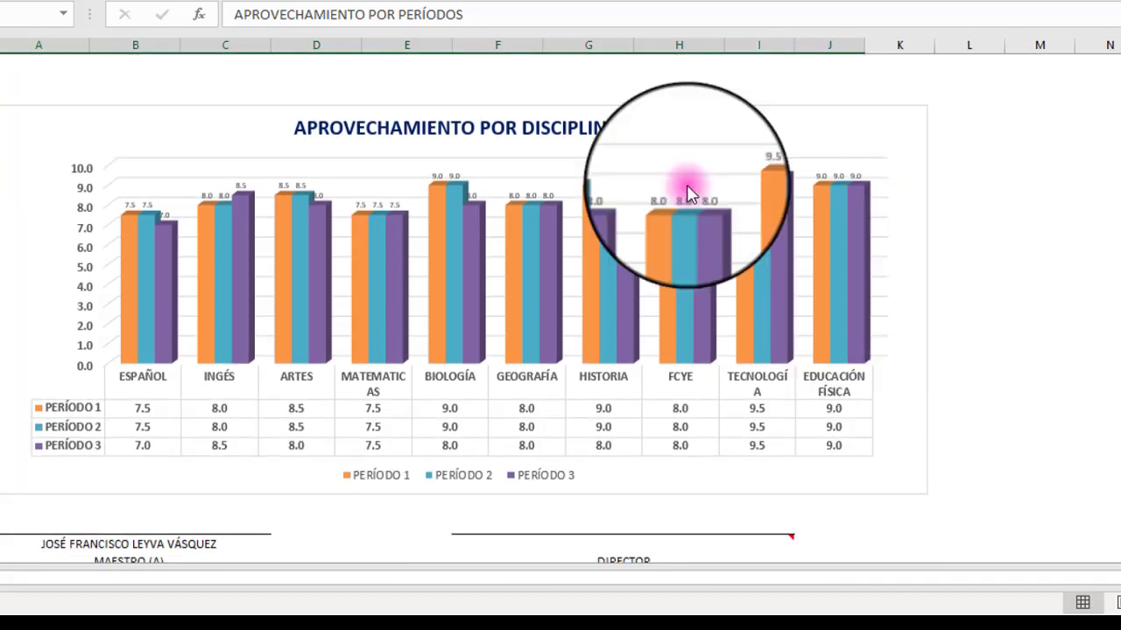
pyautogui.scroll(1, 350, 166)
pyautogui.scroll(2, 97, 148)
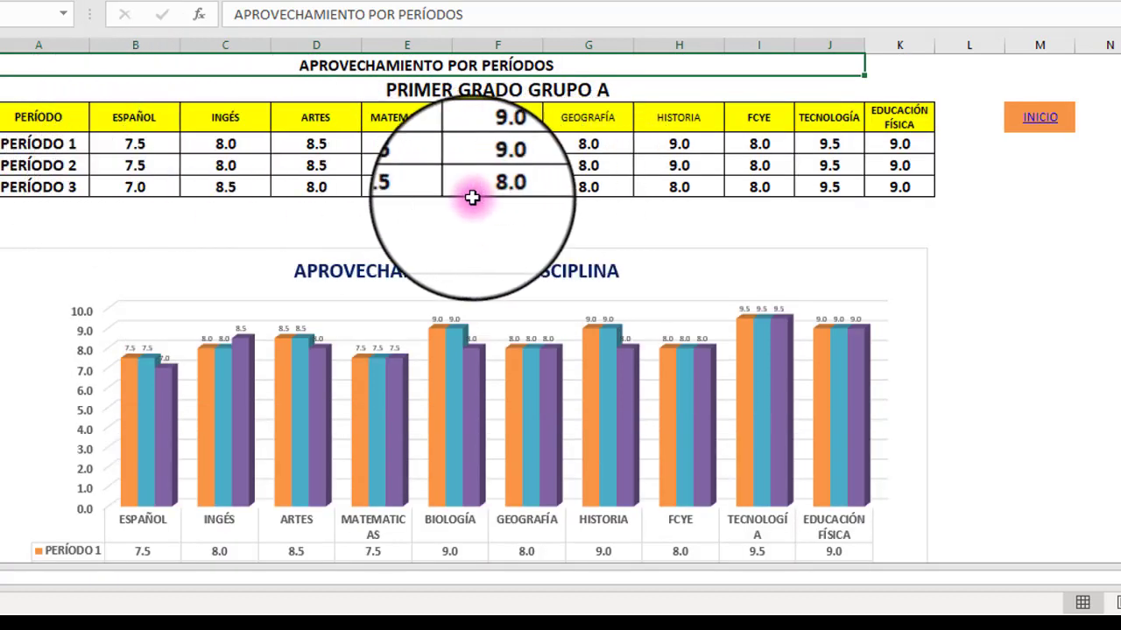